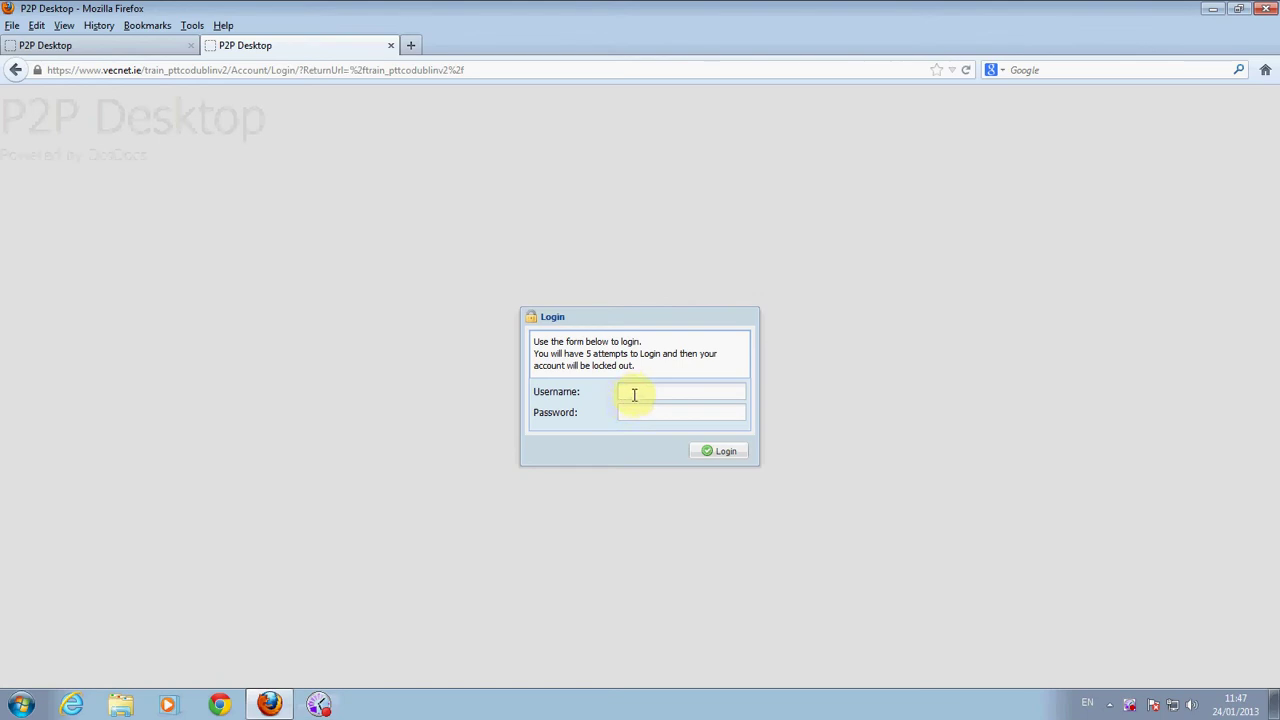
# Sign in with the coordinator account's username and password
pyautogui.click(634, 391)
pyautogui.write('c')
pyautogui.write('o')
pyautogui.write('l')
pyautogui.write('rd')
pyautogui.write('ina')
pyautogui.write('to')
pyautogui.write('r')
pyautogui.write('1')
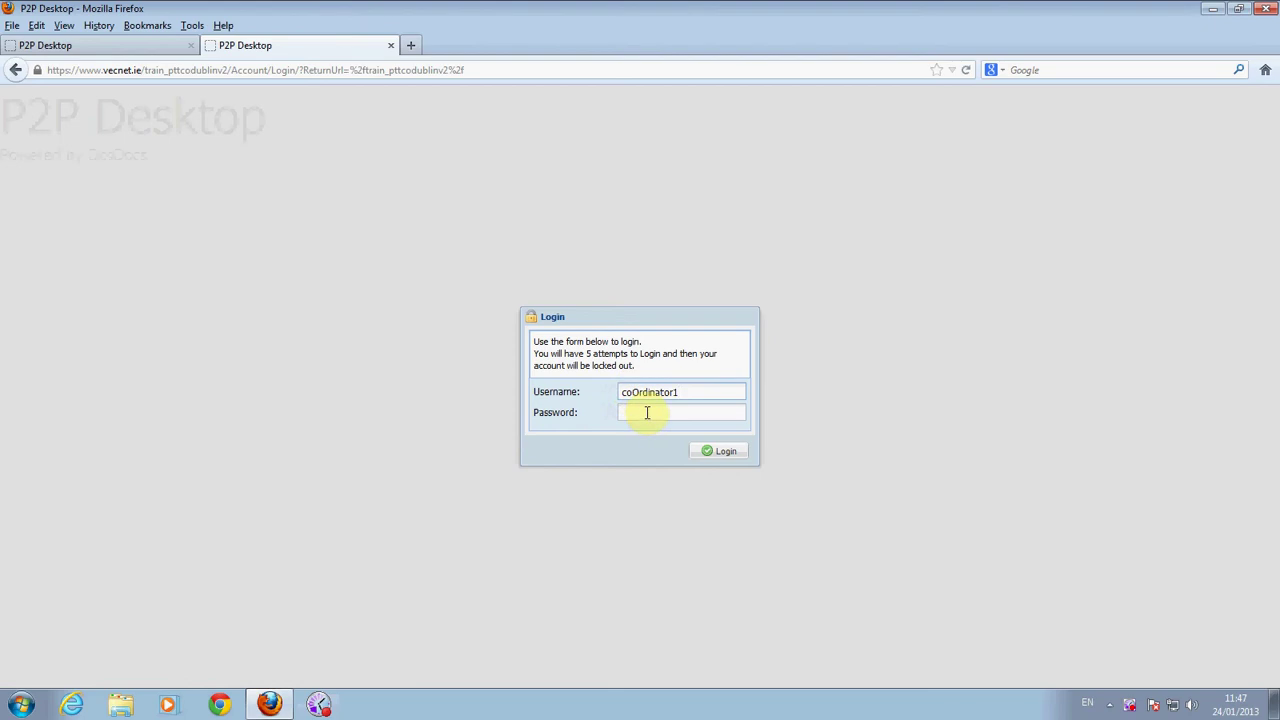
pyautogui.click(647, 412)
pyautogui.write('••••••••')
pyautogui.click(724, 455)
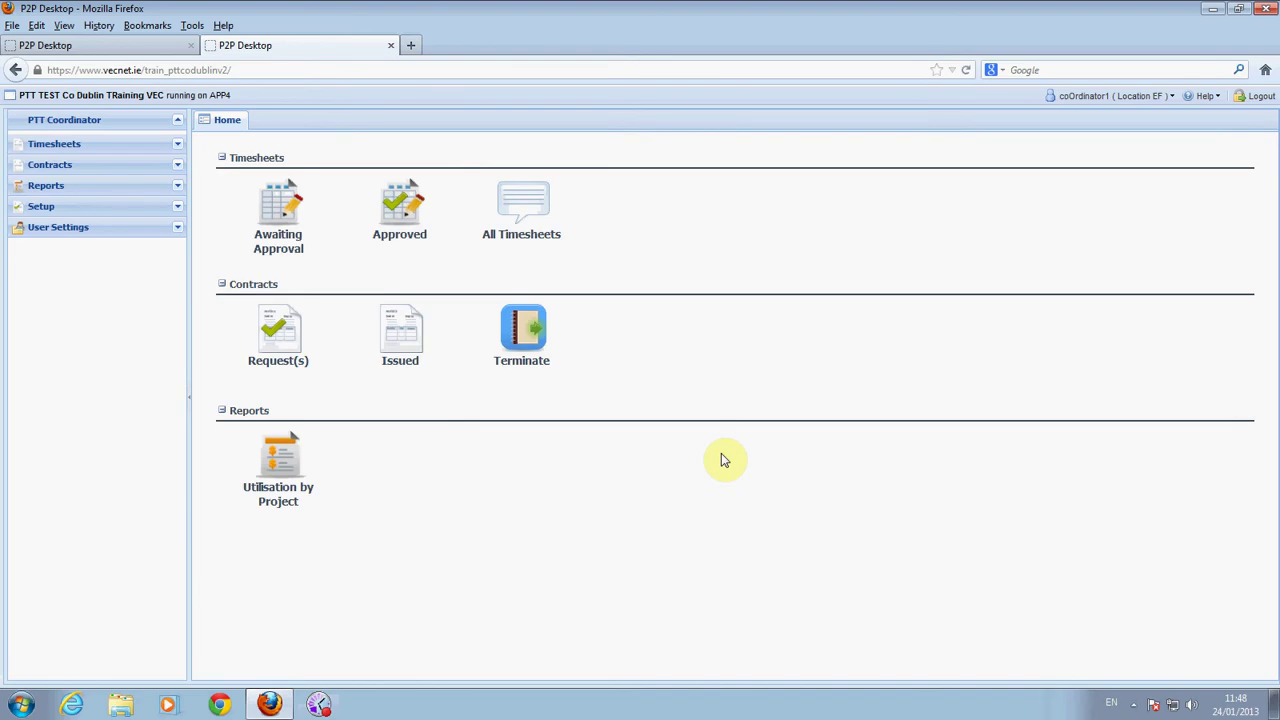
# From the Contracts Request(s) list, start an Existing Employee Contract
pyautogui.click(285, 333)
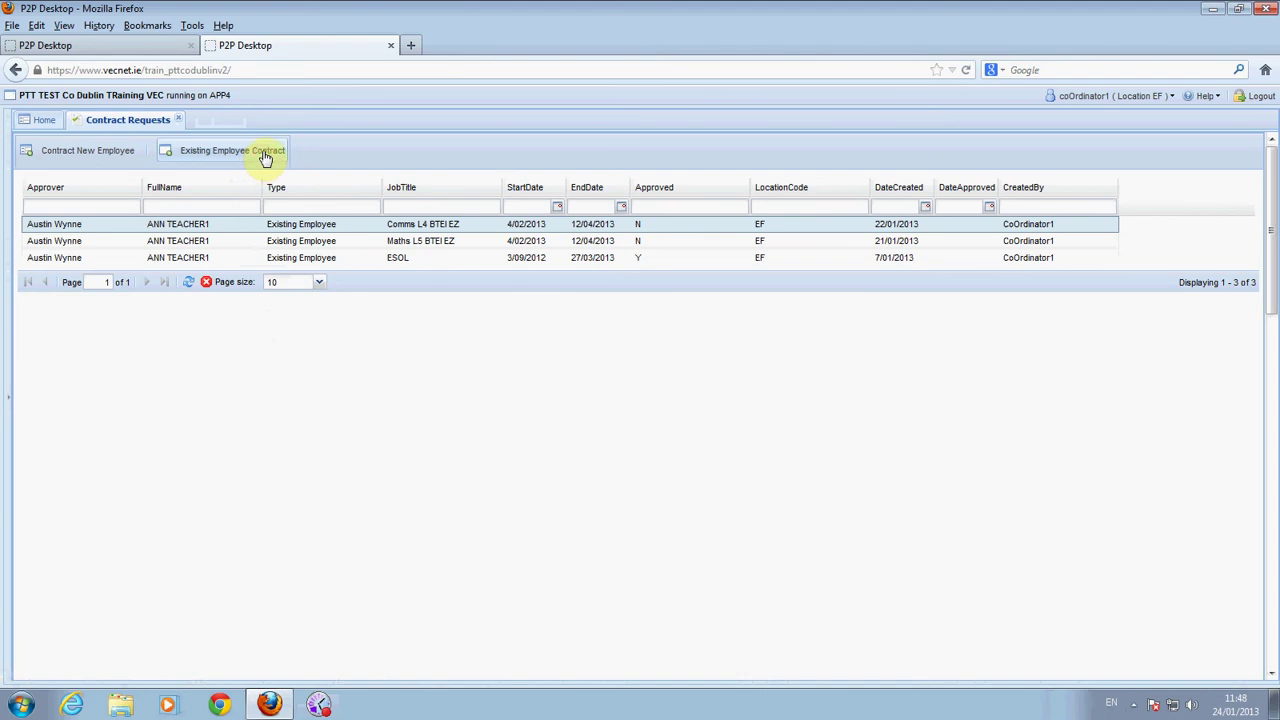
pyautogui.click(265, 158)
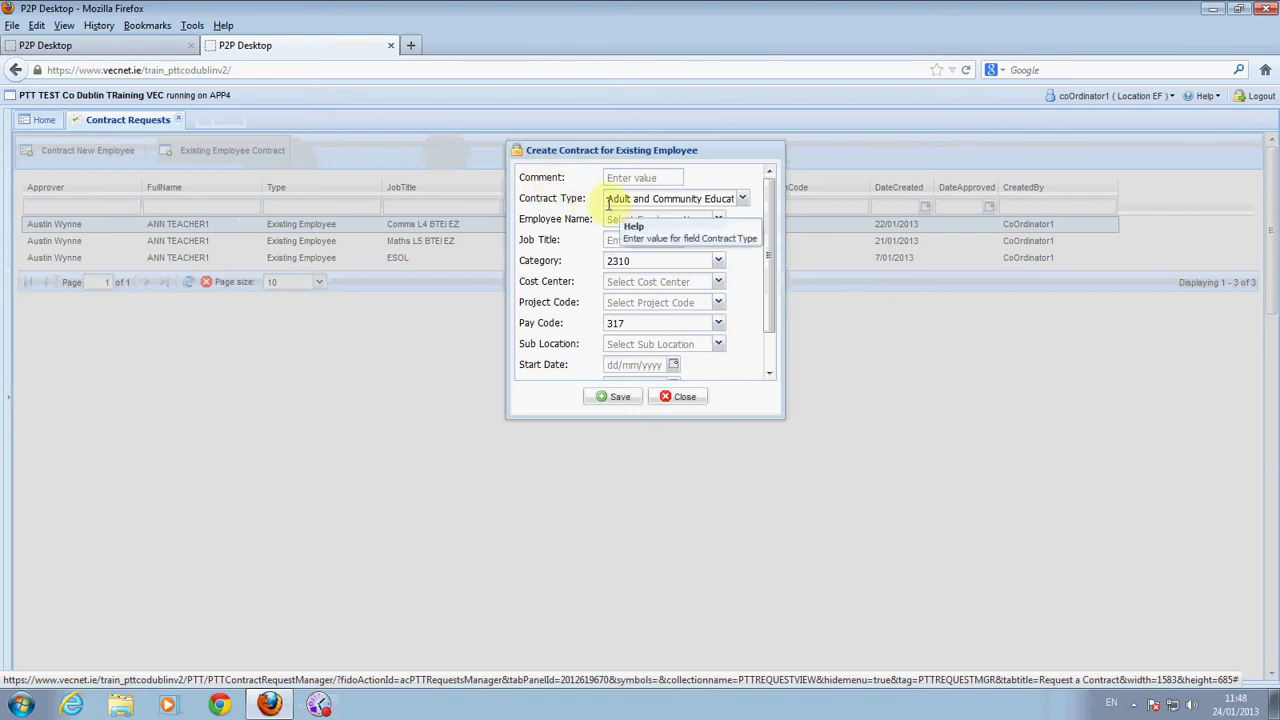
# Set Contract Type to Fixed Term Teacher and select employee TEACHER1
pyautogui.click(741, 200)
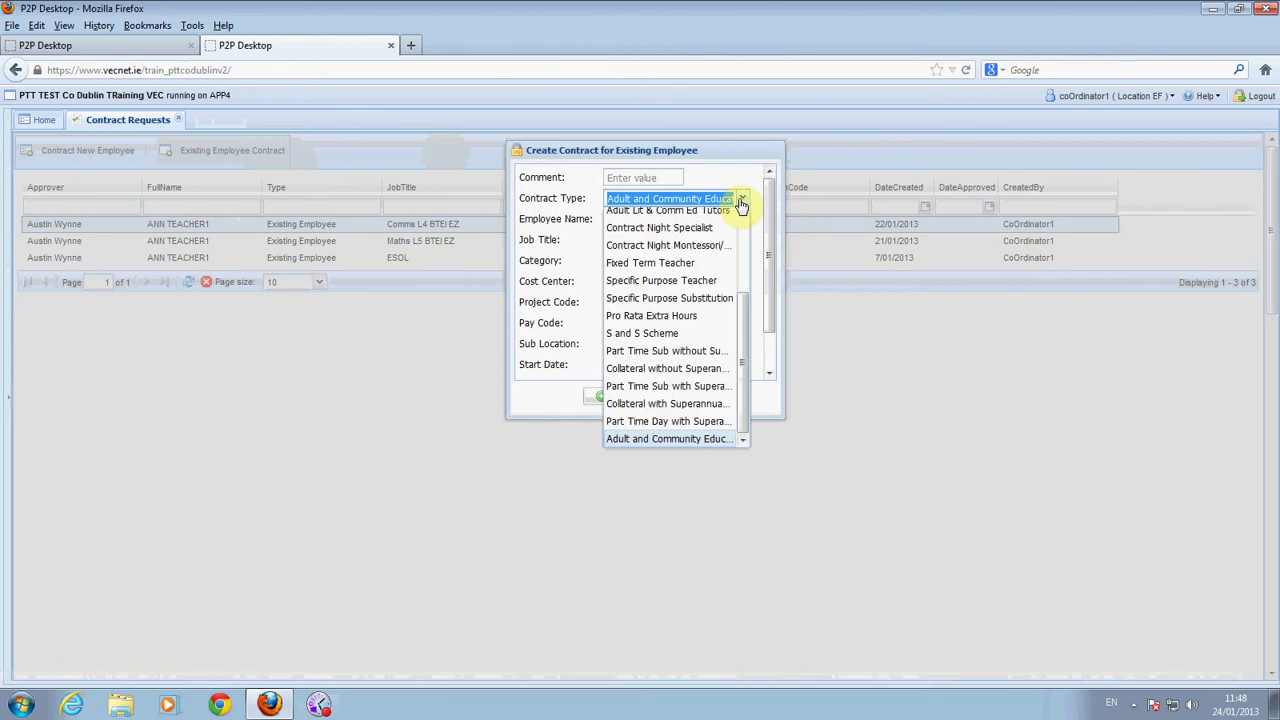
pyautogui.click(686, 264)
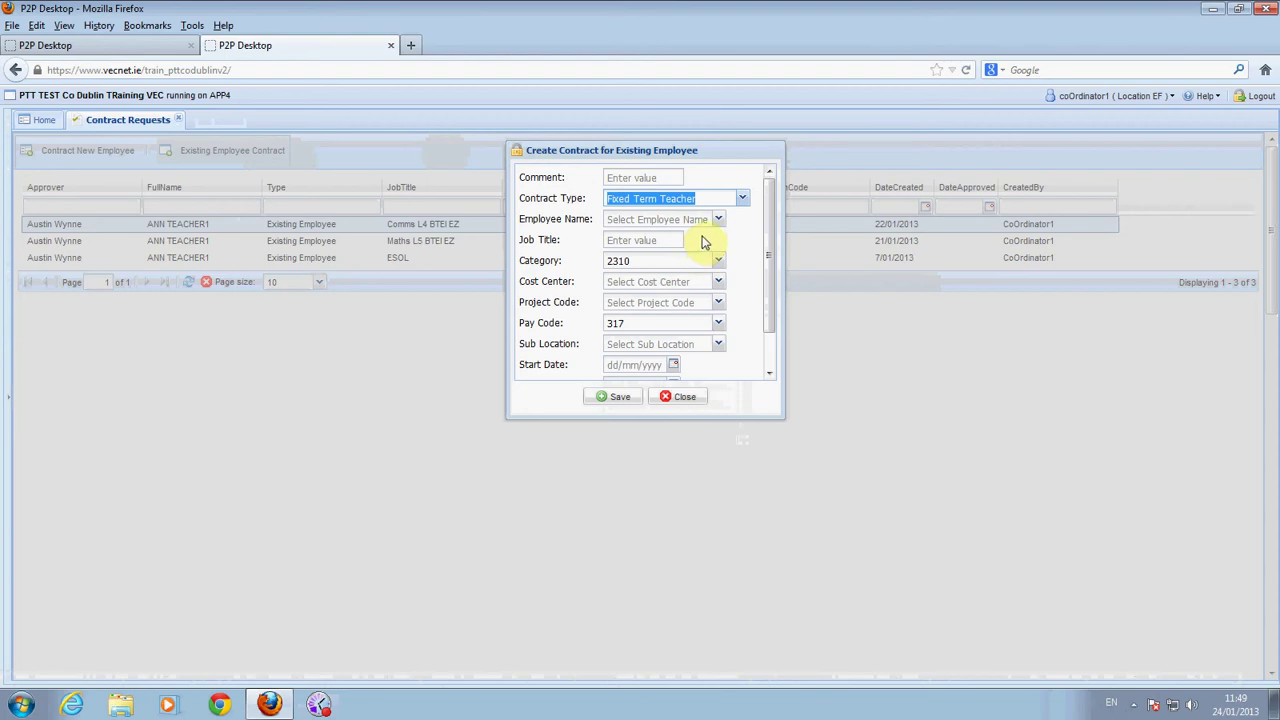
pyautogui.click(668, 219)
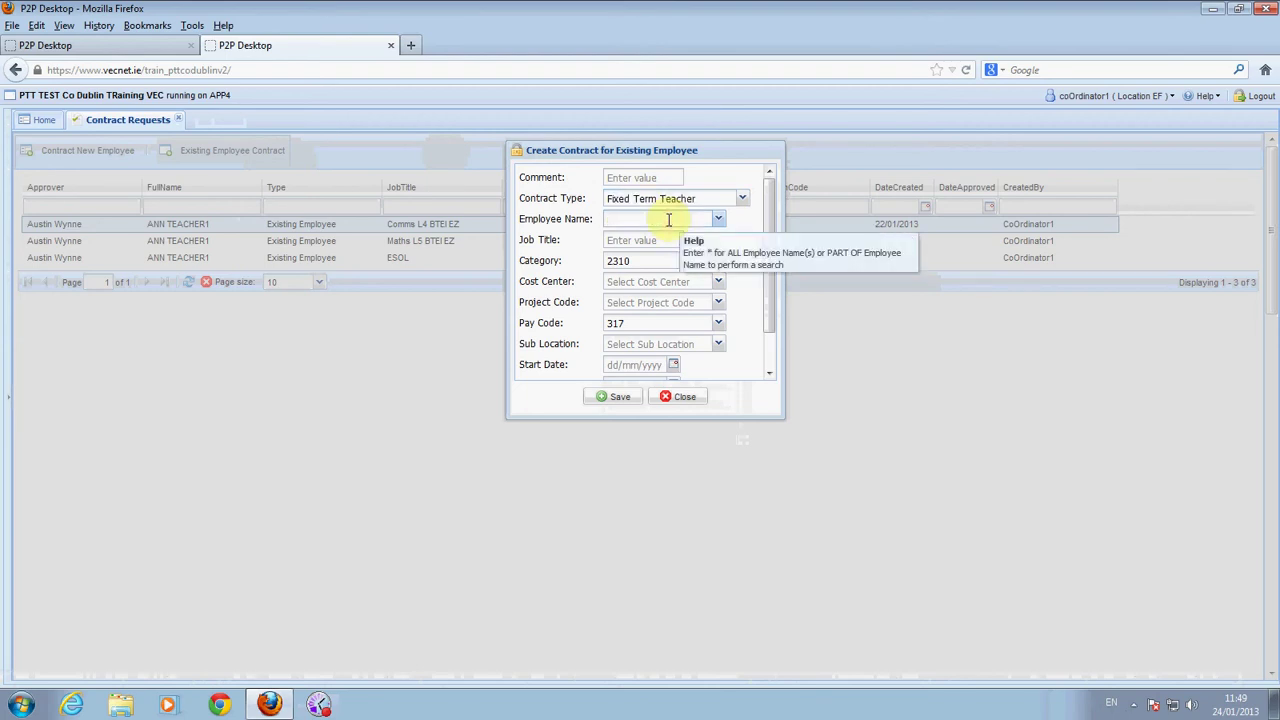
pyautogui.write('tea')
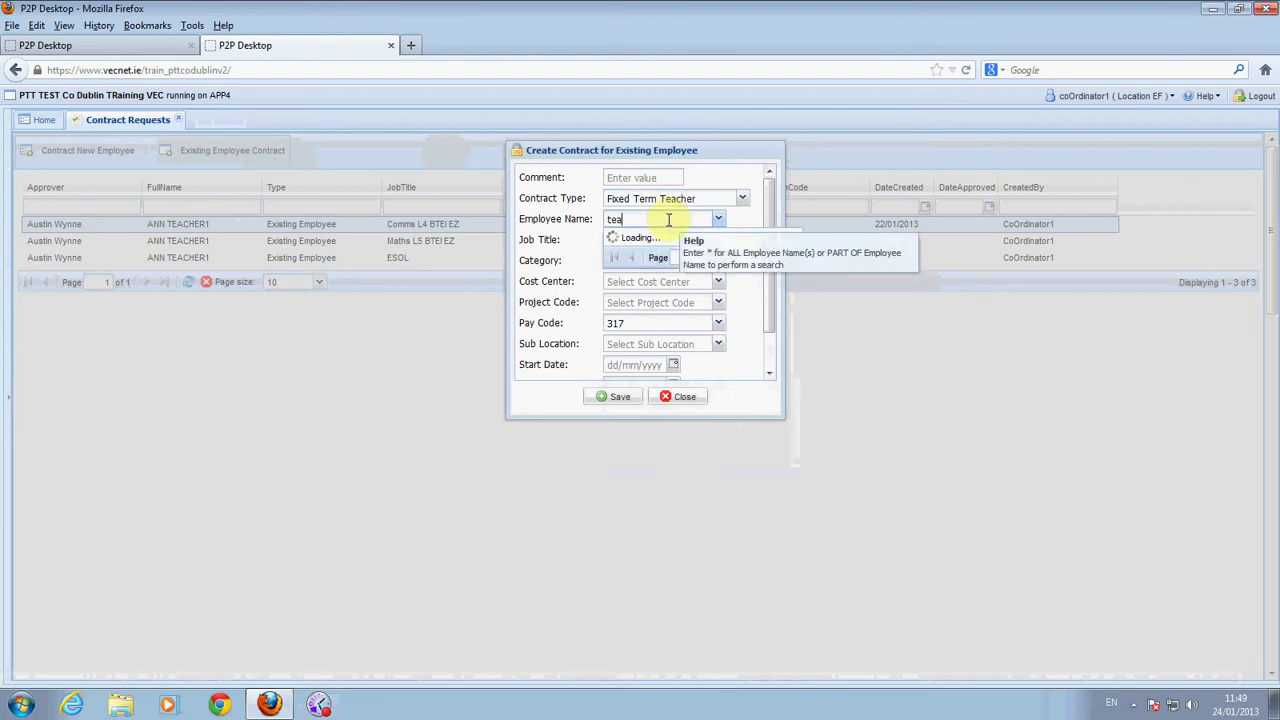
pyautogui.write('cher1')
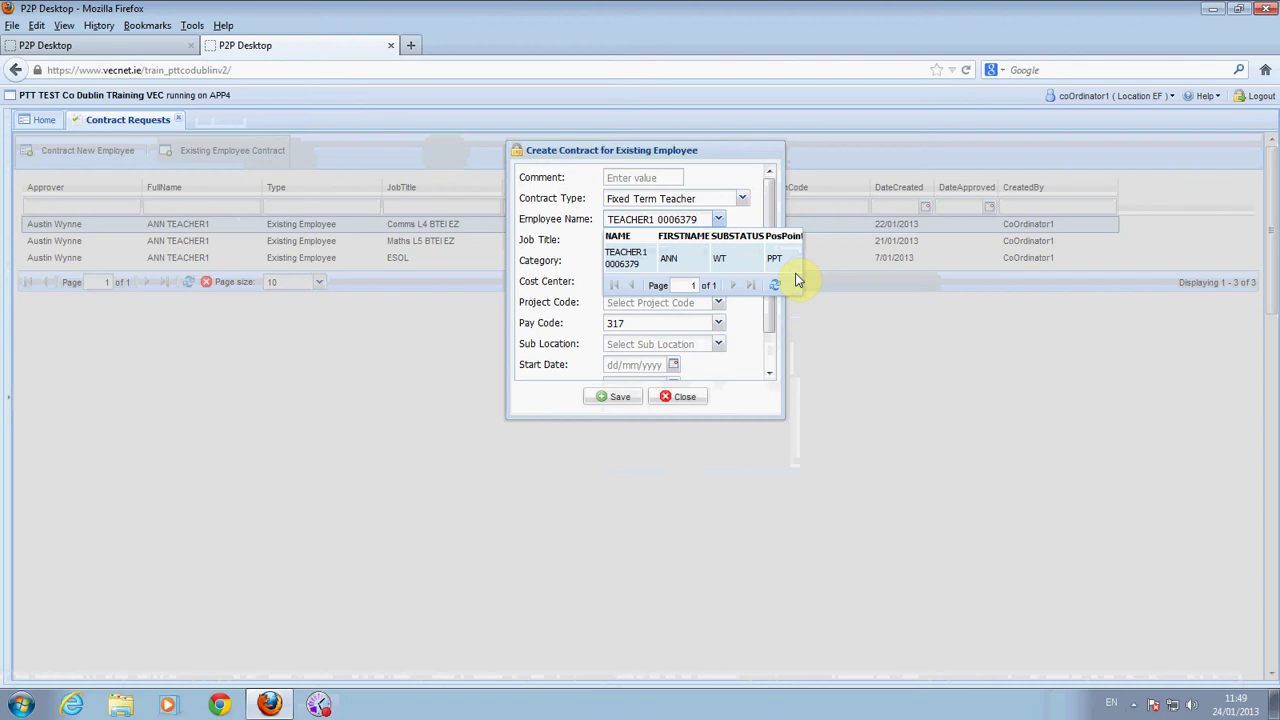
pyautogui.click(829, 296)
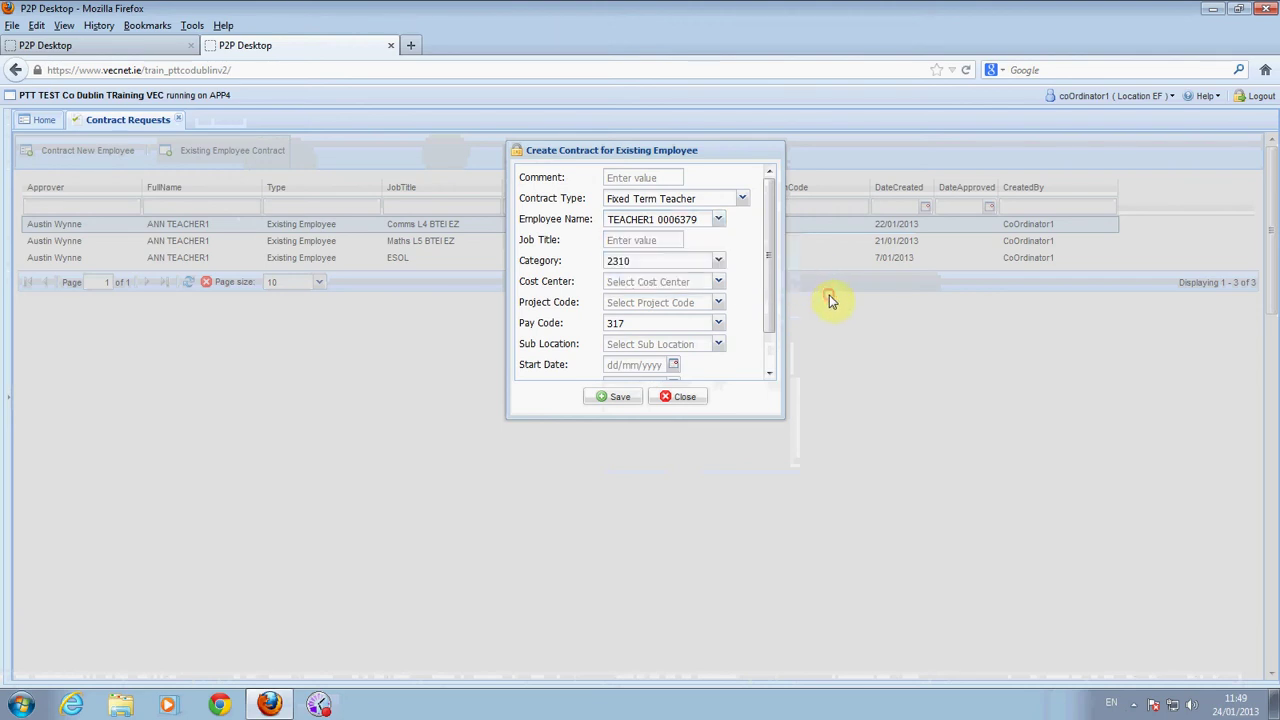
pyautogui.click(668, 240)
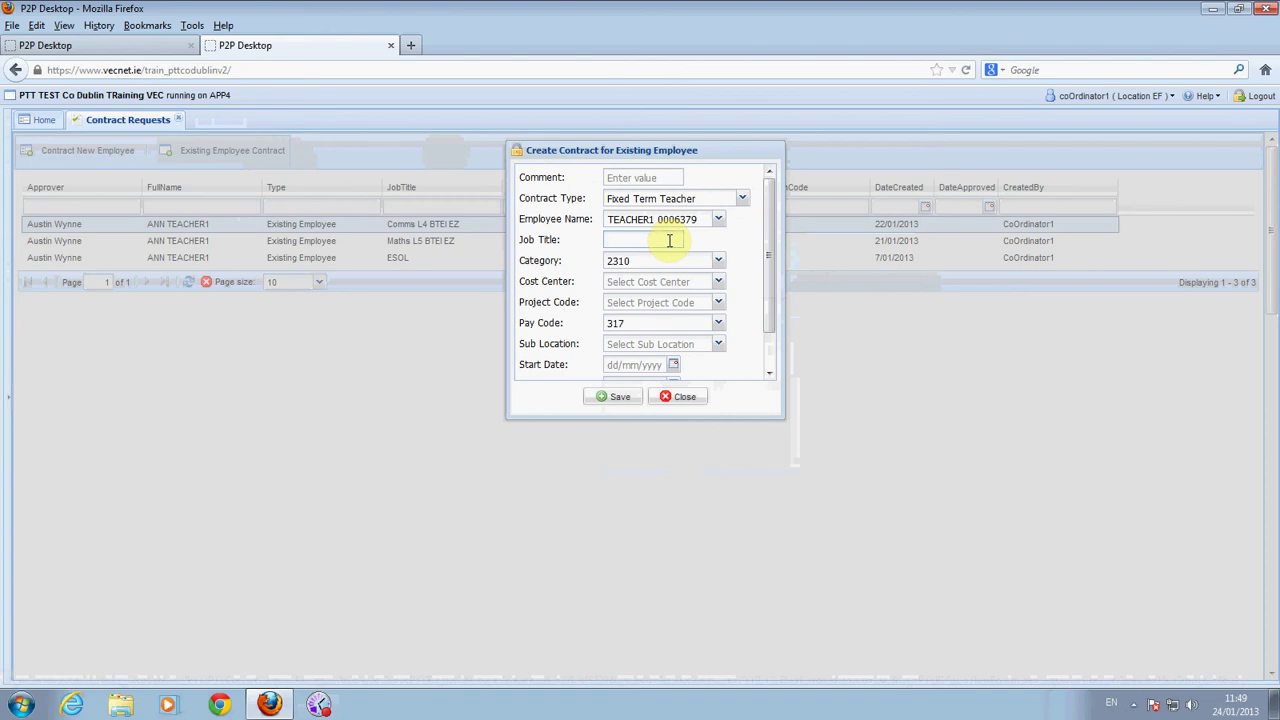
# Enter the job title 'Communications L3 BTEI'
pyautogui.write('co')
pyautogui.write('mmu')
pyautogui.write('nica')
pyautogui.write('t')
pyautogui.write('ionsl')
pyautogui.write('3')
pyautogui.write('b')
pyautogui.write('te')
pyautogui.write('iz')
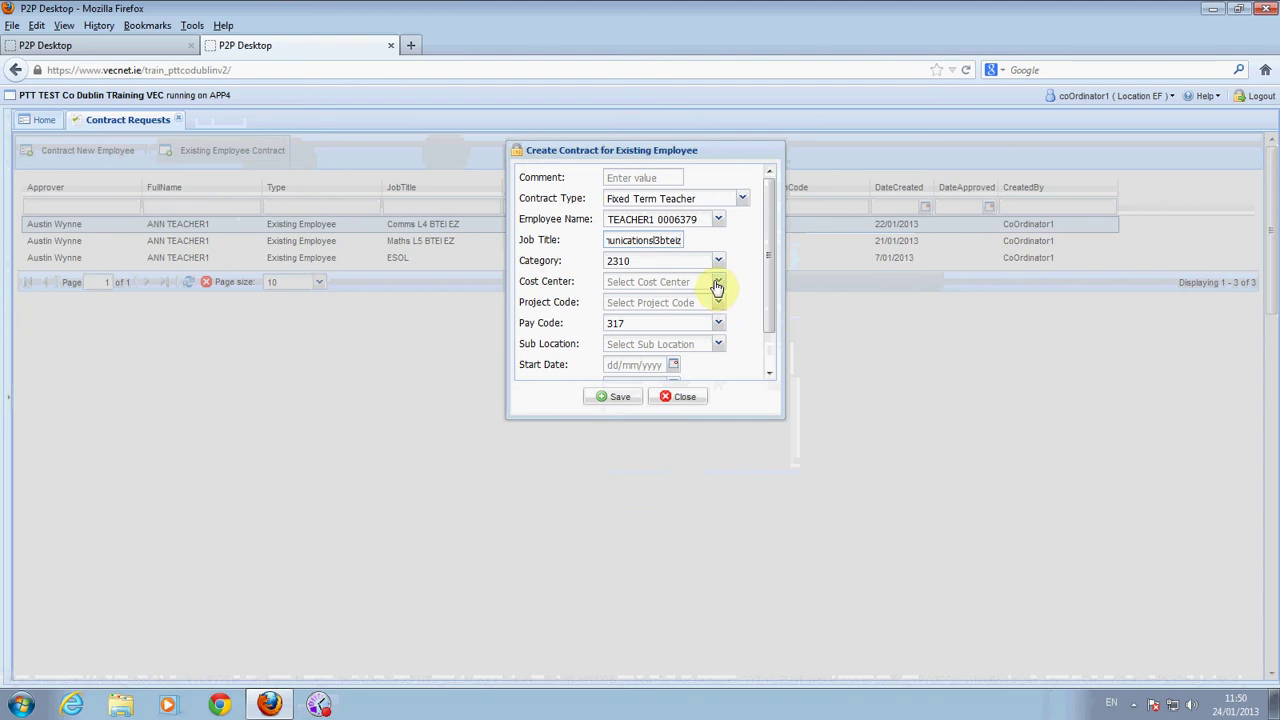
# Set Cost Center EEF and Project Code N1300 (Back to Education Initiative)
pyautogui.click(717, 286)
pyautogui.write('EEF')
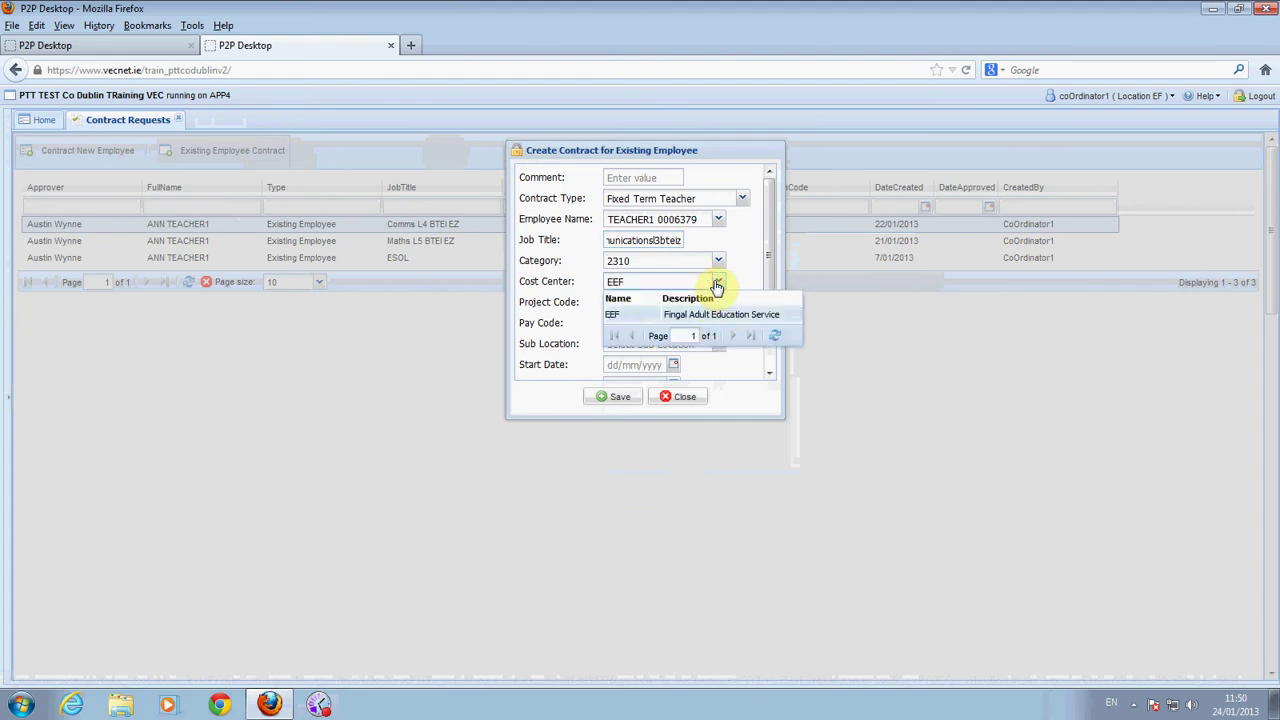
pyautogui.click(743, 282)
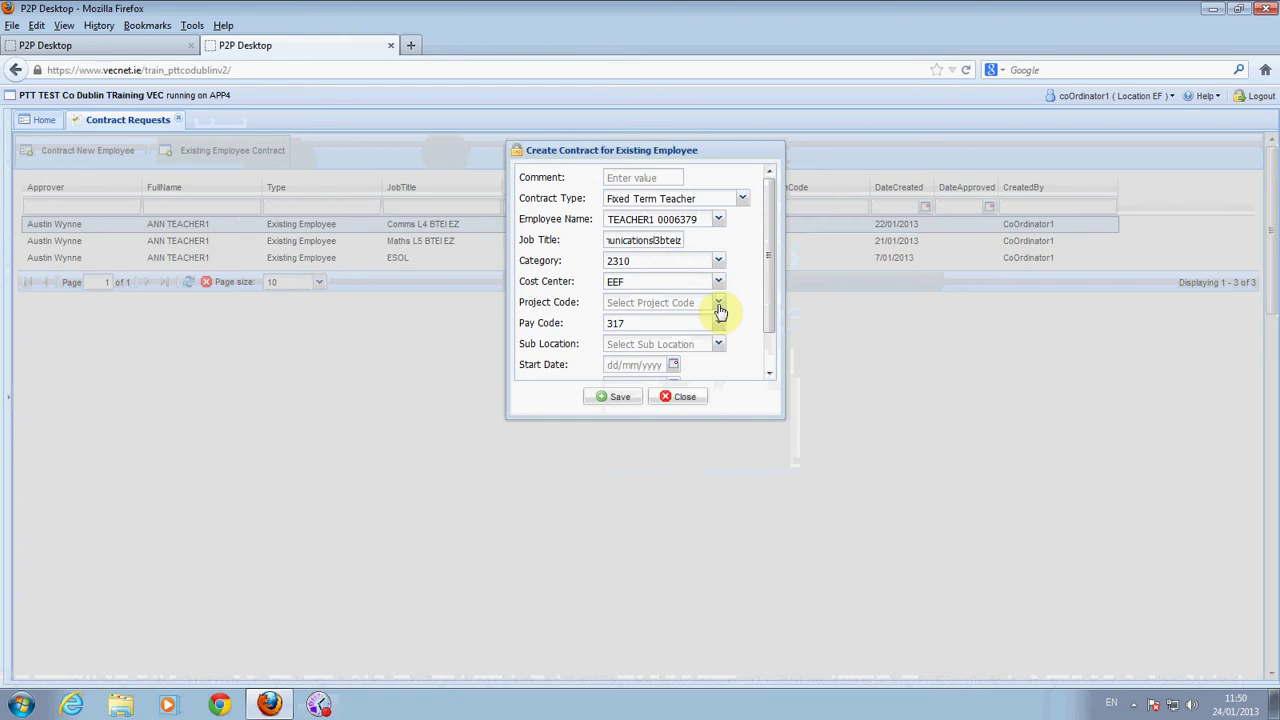
pyautogui.click(719, 307)
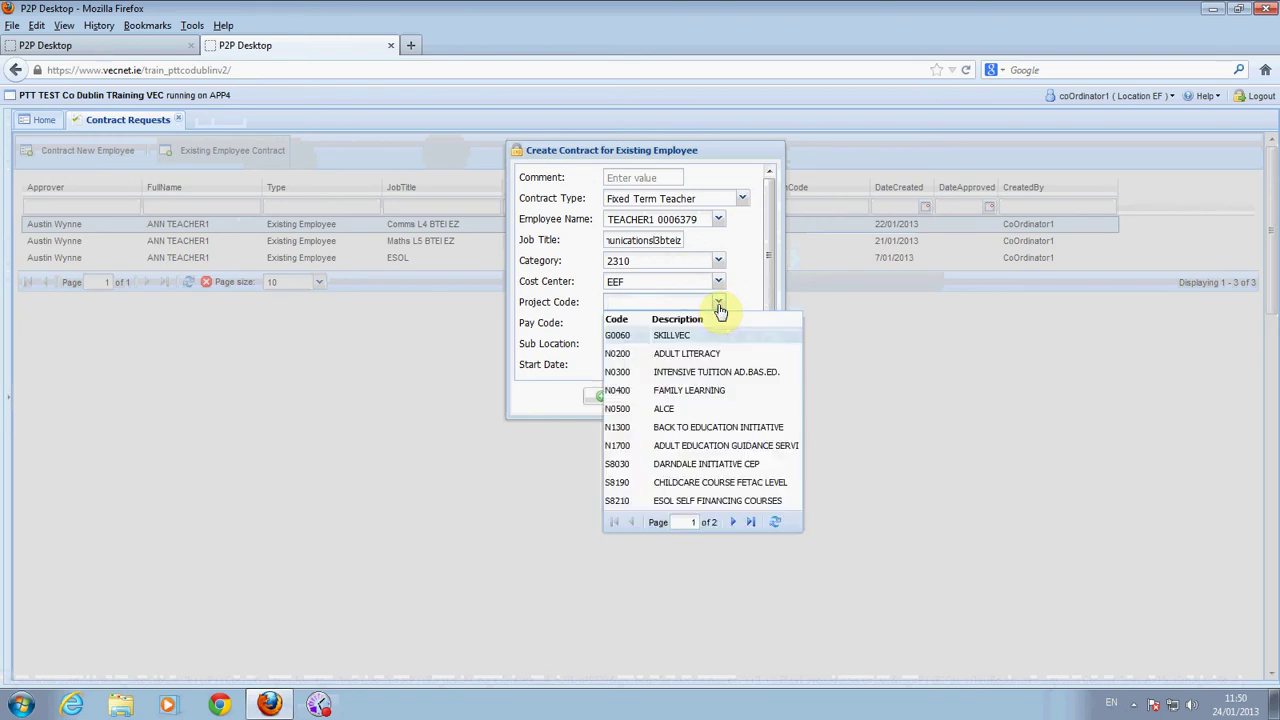
pyautogui.click(679, 429)
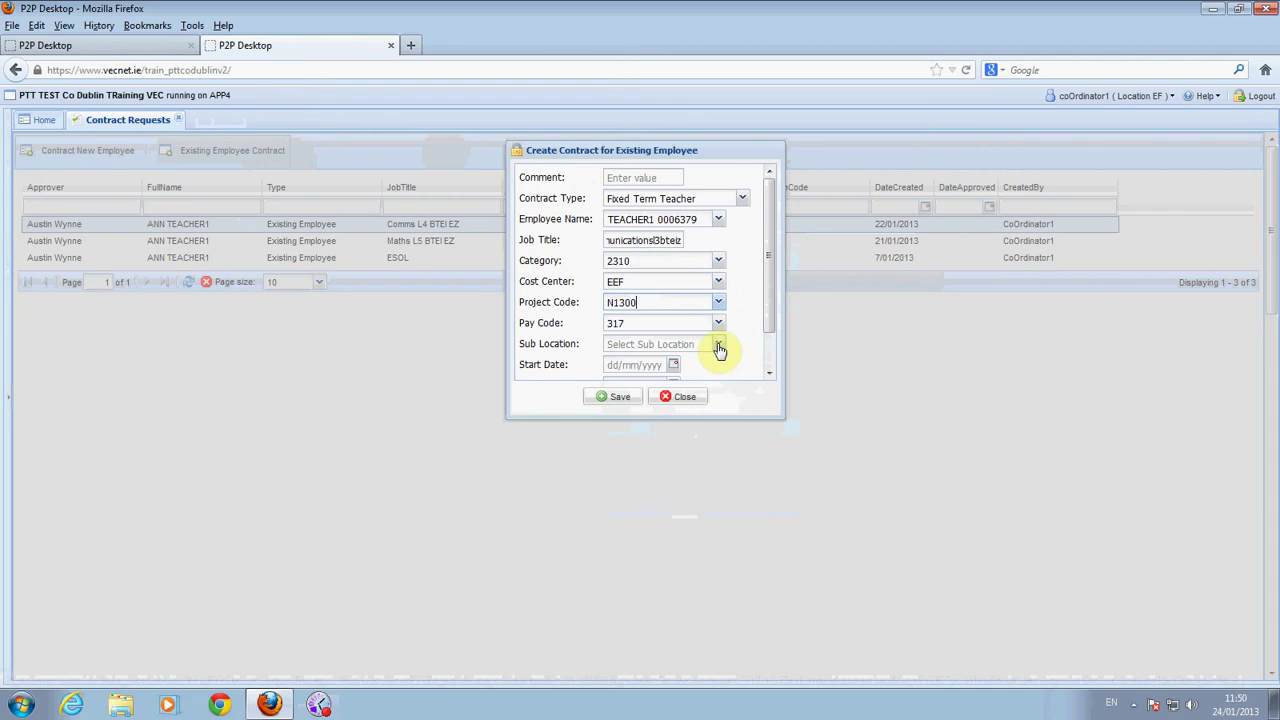
# Set Sub Location 500 (Sarsfield House) and widen the contract form
pyautogui.click(718, 346)
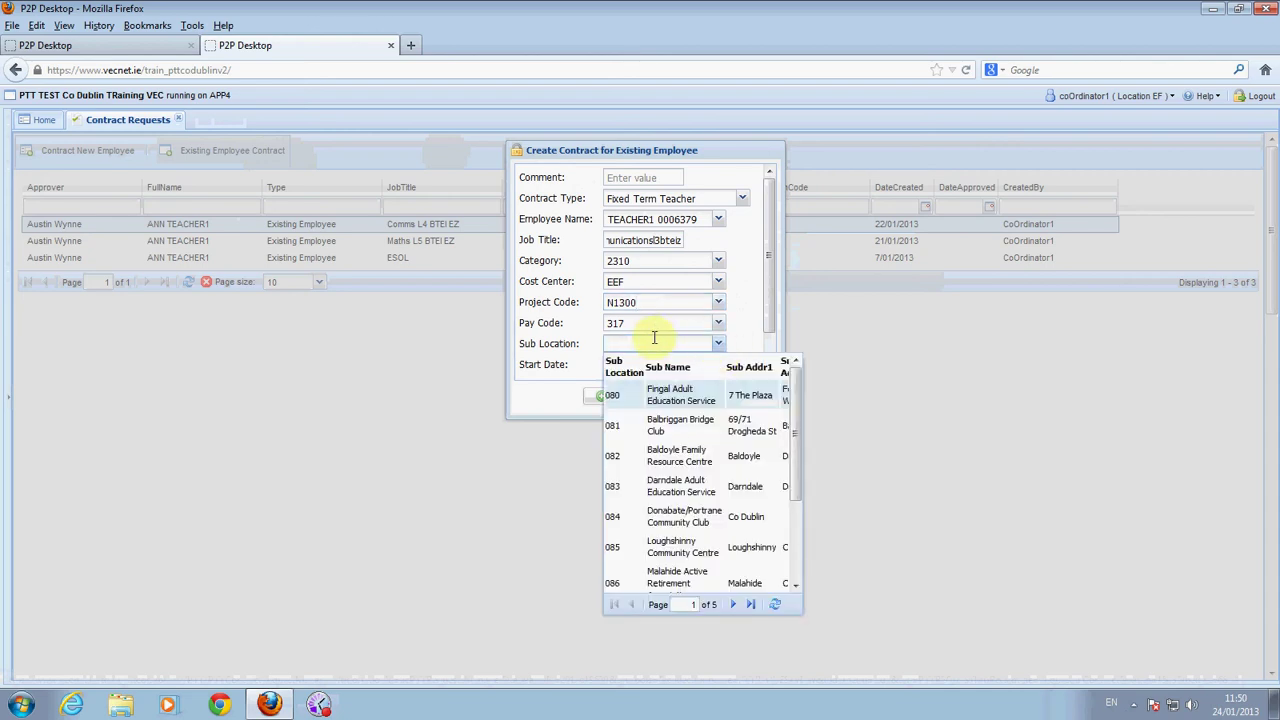
pyautogui.write('500')
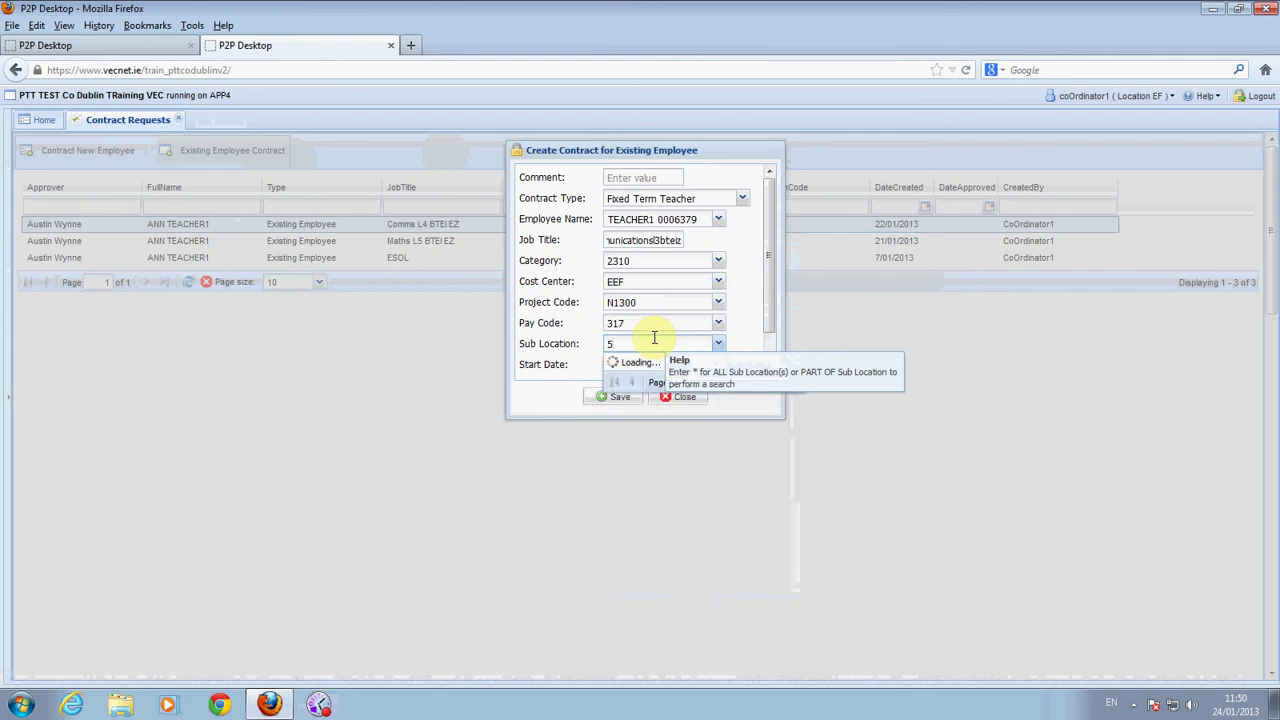
pyautogui.click(912, 432)
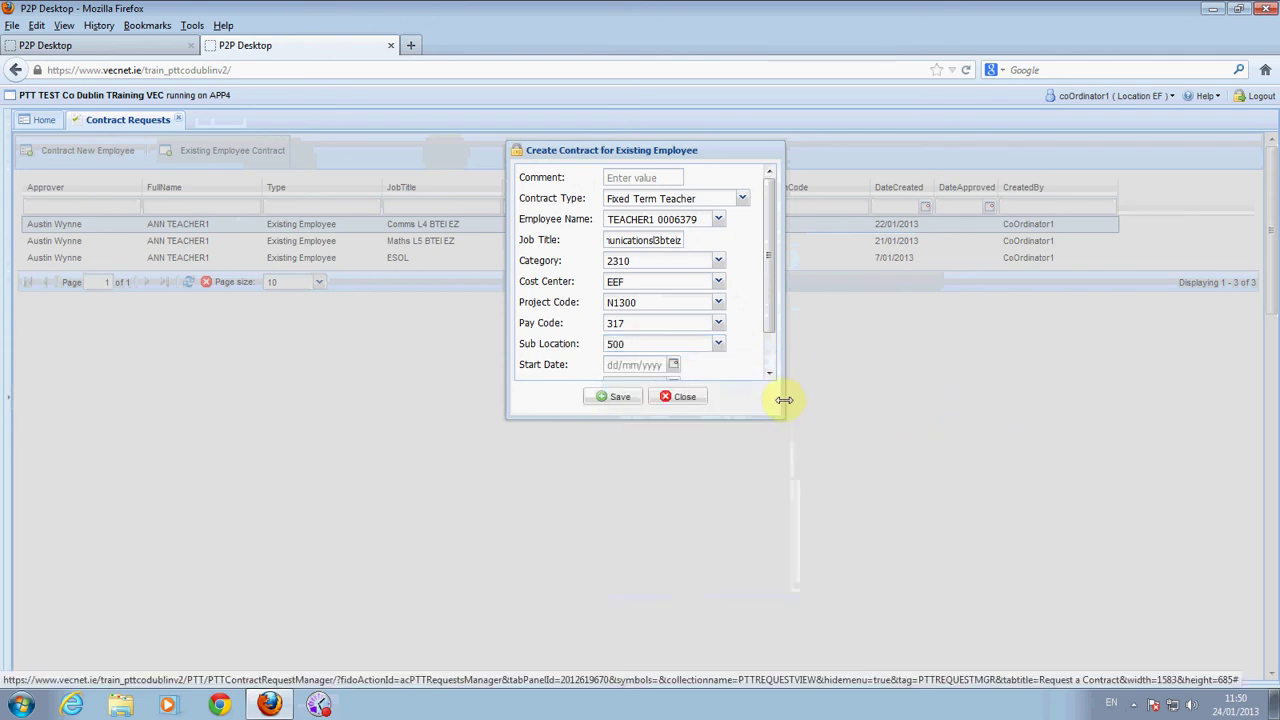
pyautogui.moveTo(784, 399); pyautogui.dragTo(784, 476)
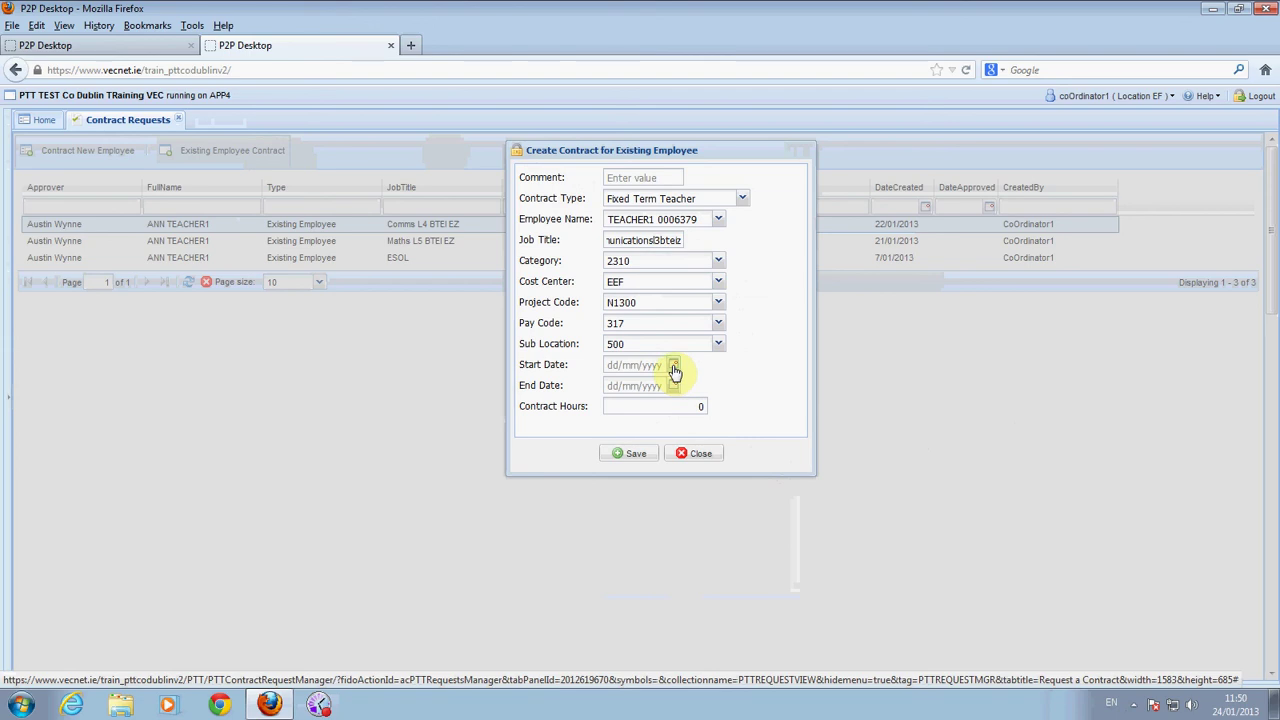
# Set the contract Start Date to 4 February 2013
pyautogui.click(675, 368)
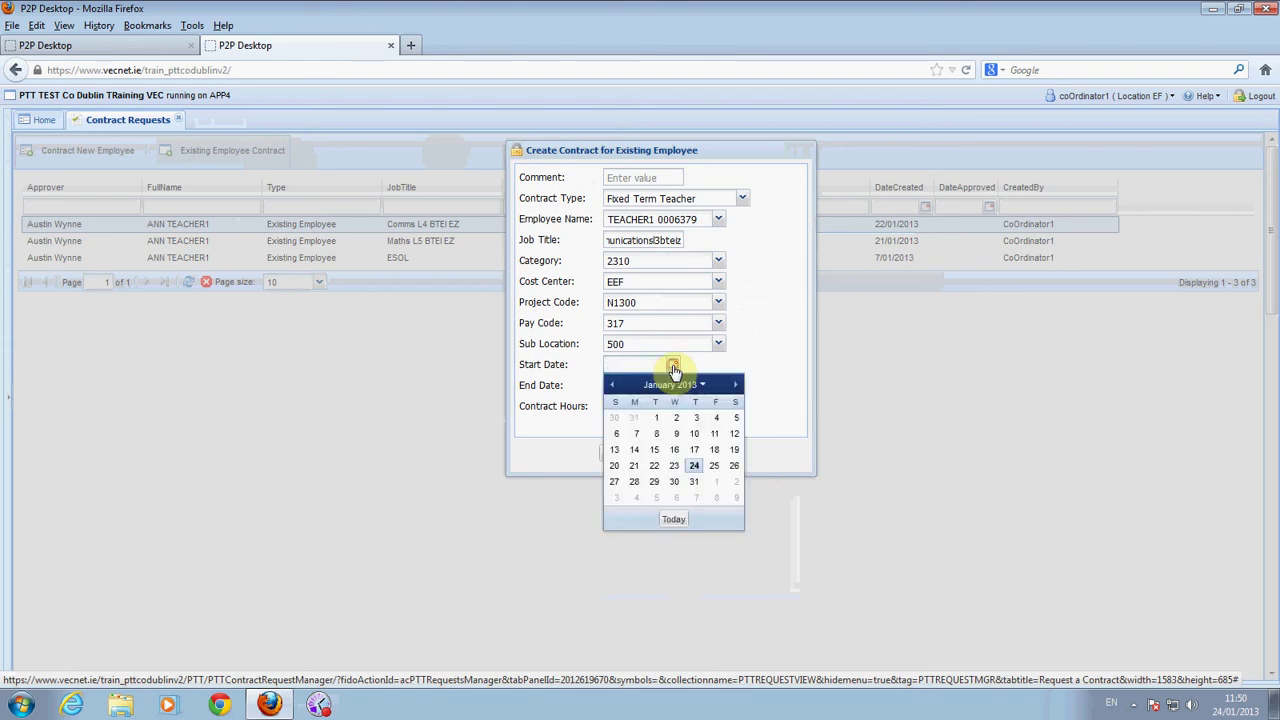
pyautogui.click(737, 387)
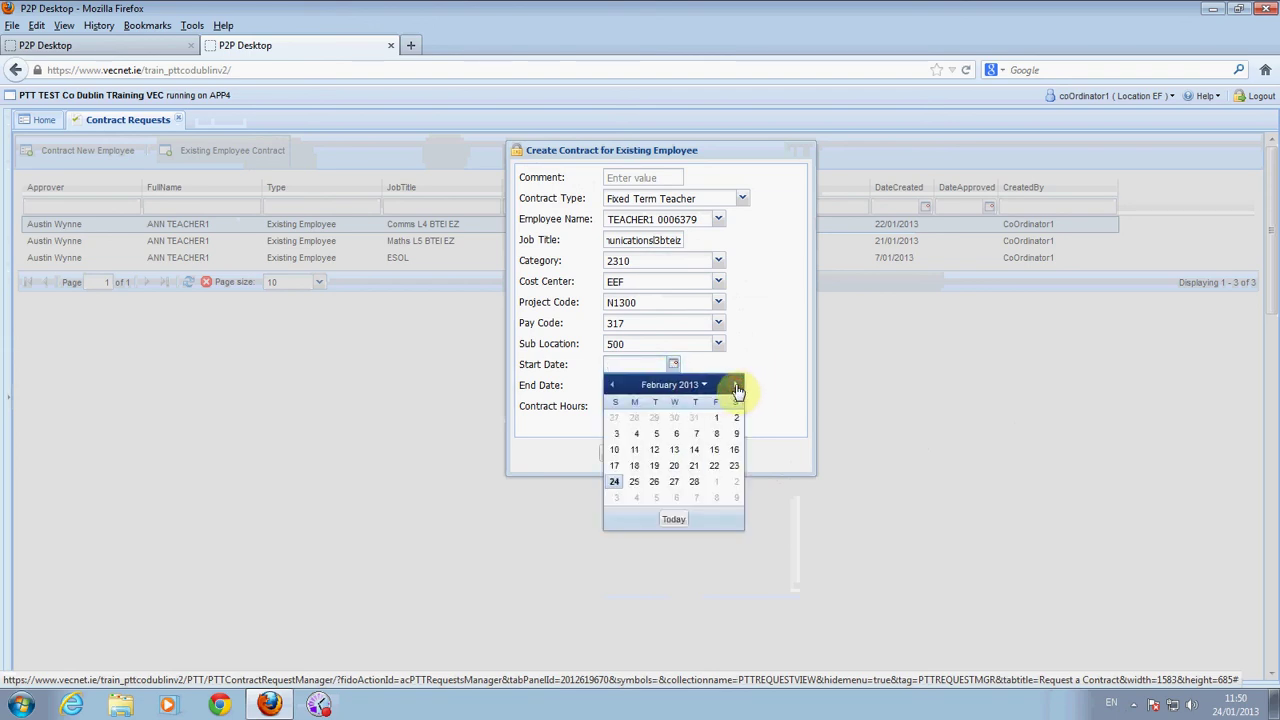
pyautogui.click(639, 437)
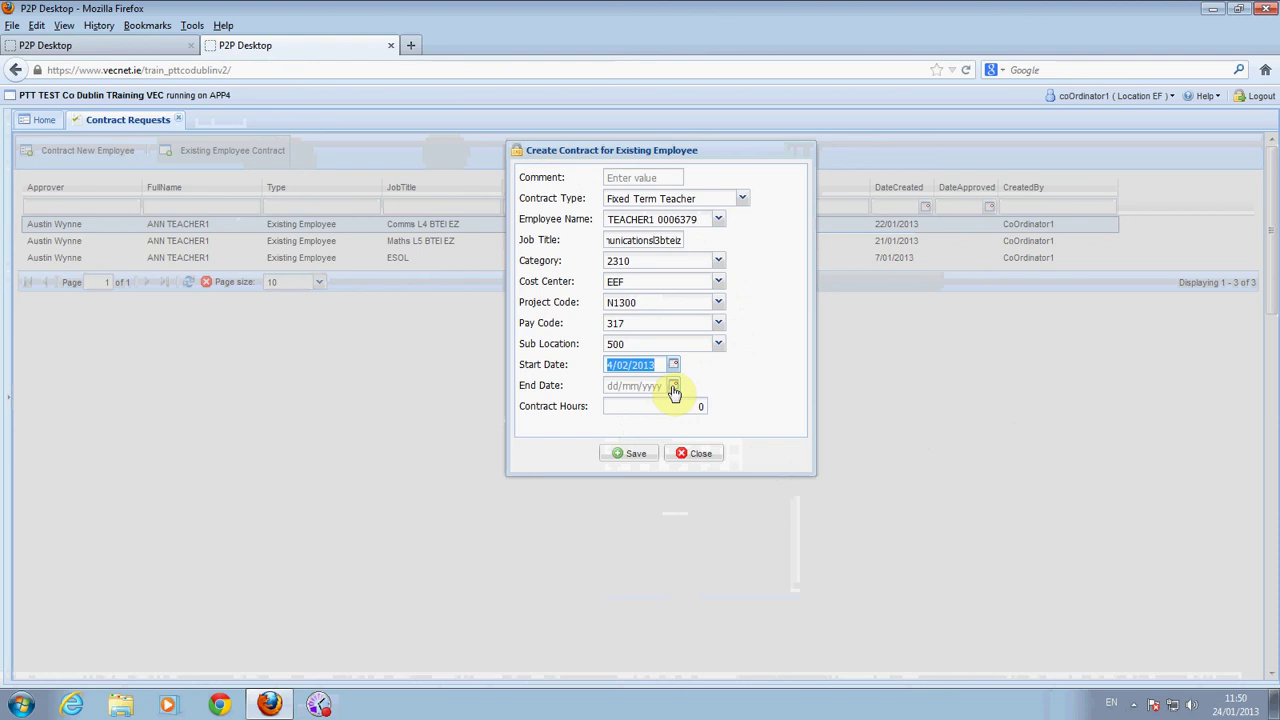
# Set the contract End Date to 12 April 2013
pyautogui.click(673, 387)
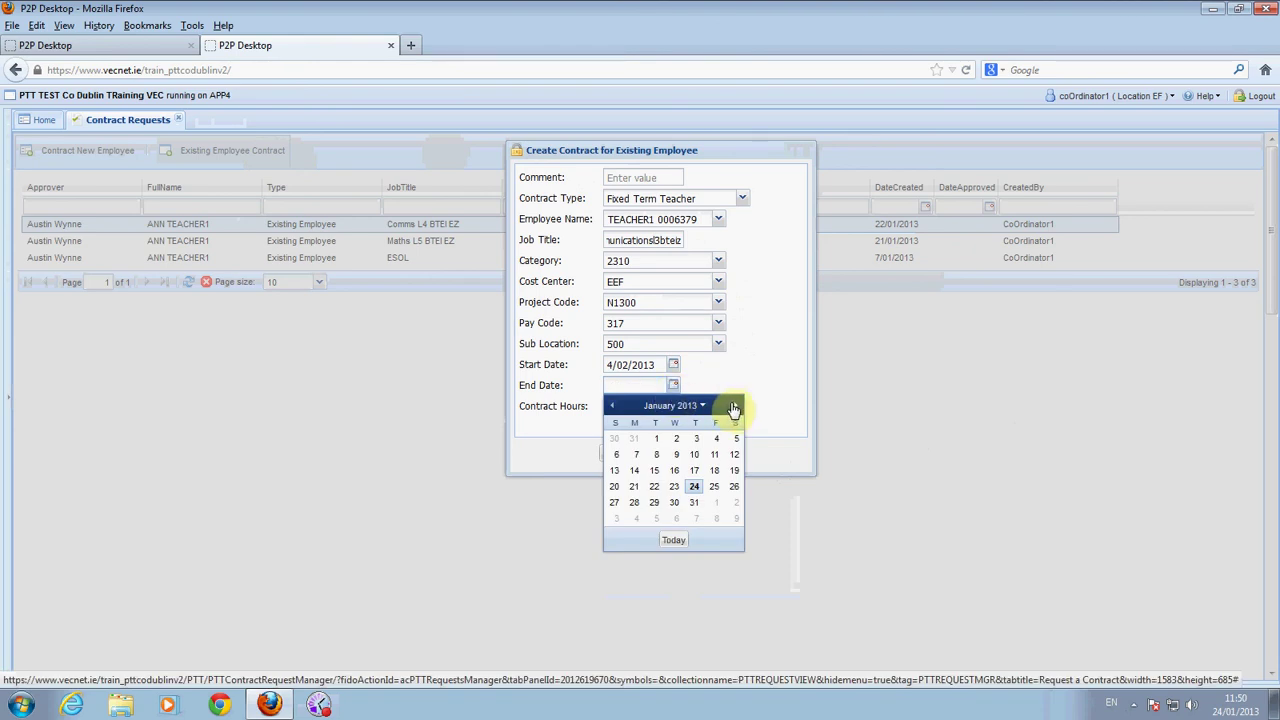
pyautogui.click(733, 408)
pyautogui.click(736, 409)
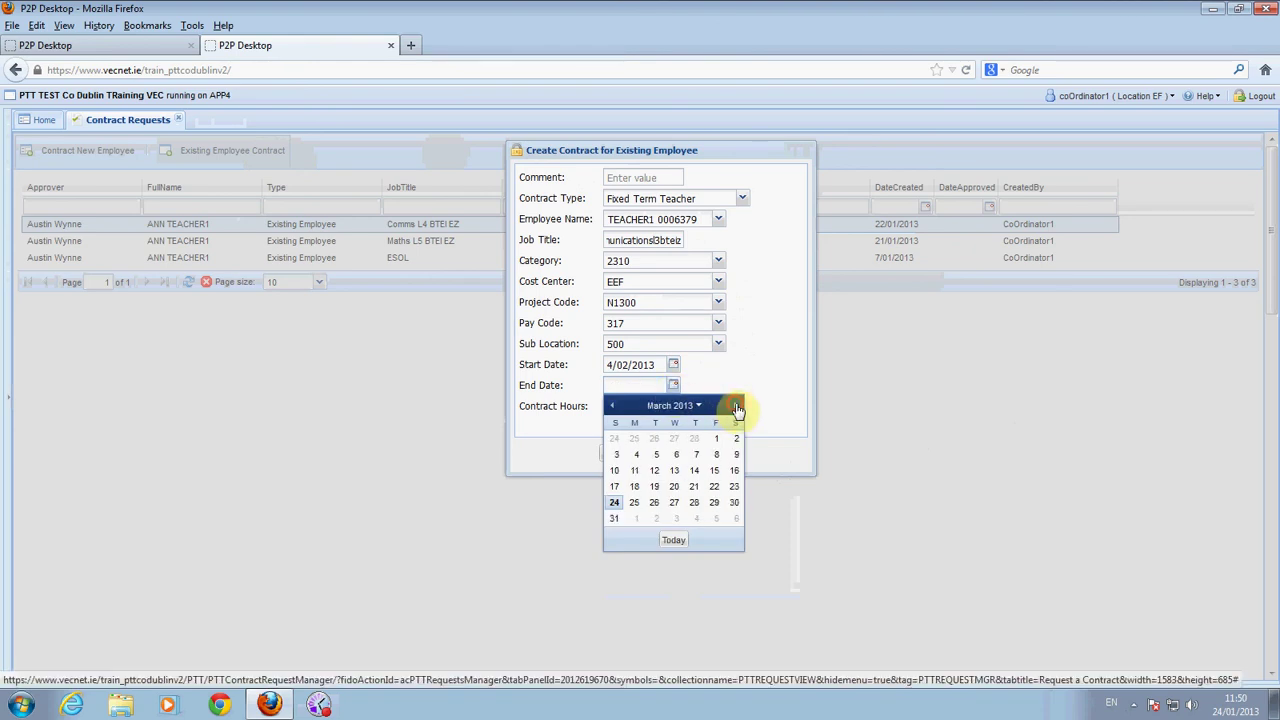
pyautogui.click(737, 408)
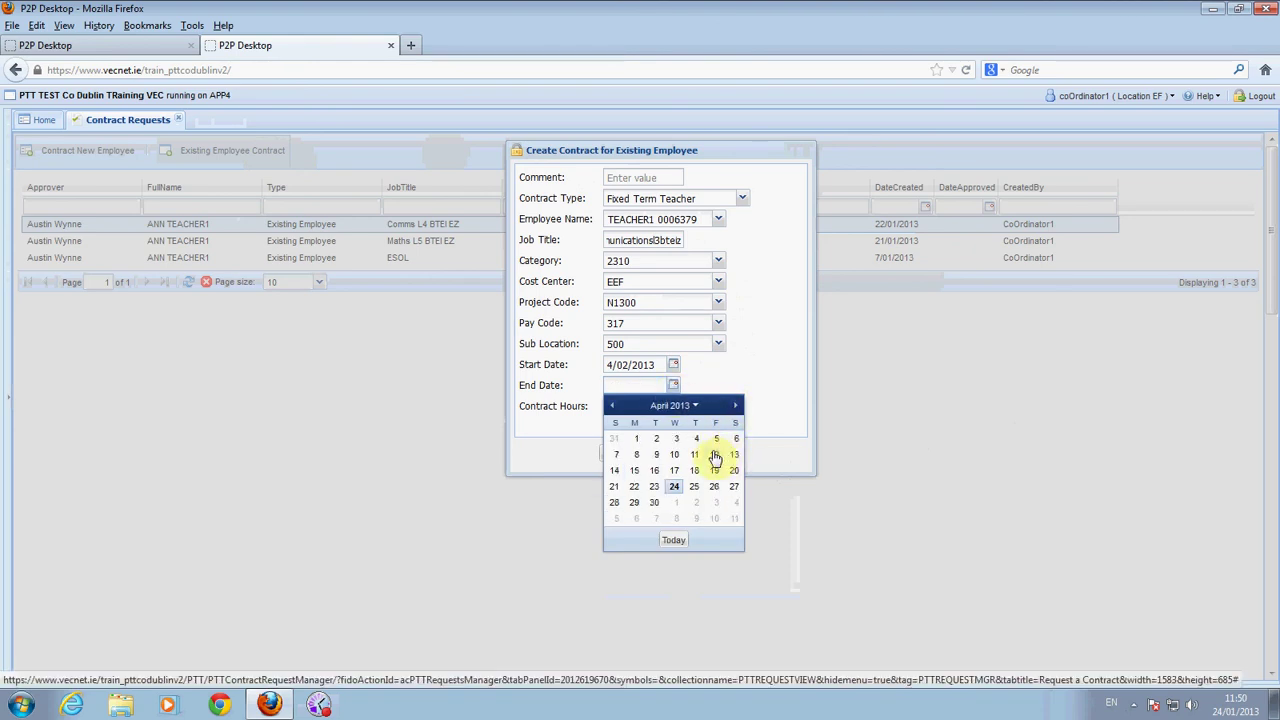
pyautogui.click(714, 454)
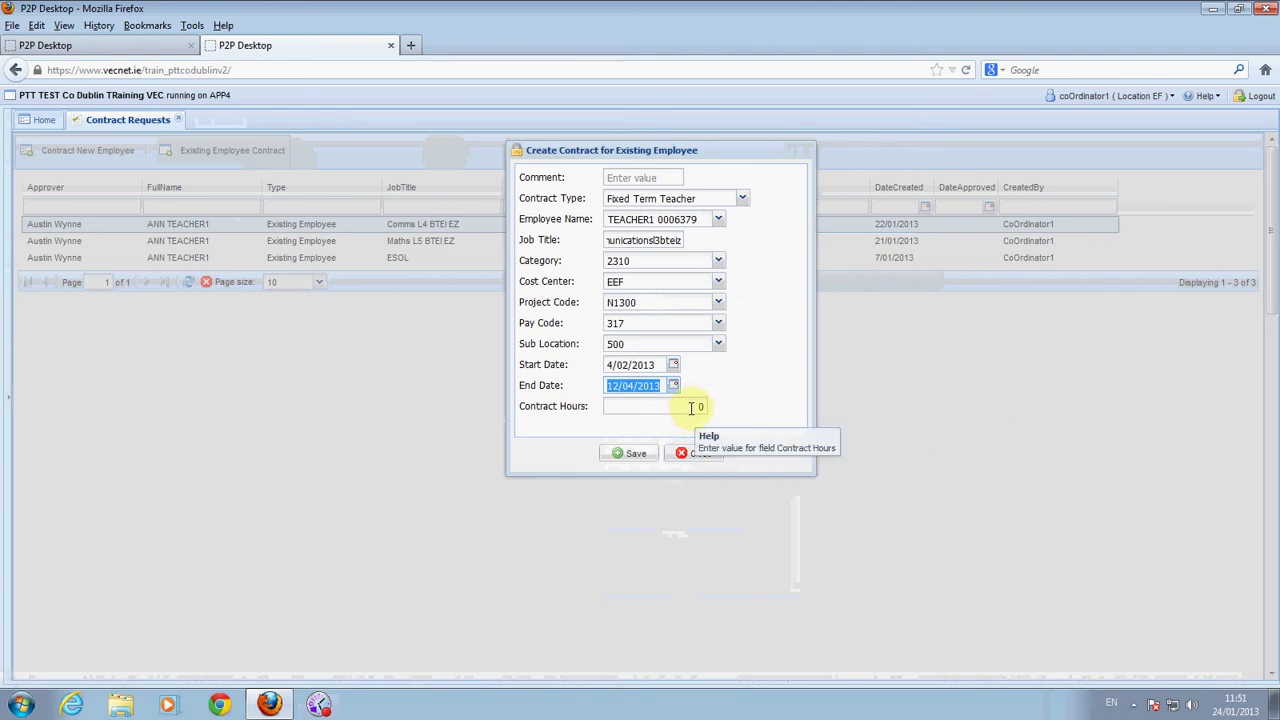
# Enter 20 contract hours, save the request and acknowledge the confirmation
pyautogui.click(690, 408)
pyautogui.write('2')
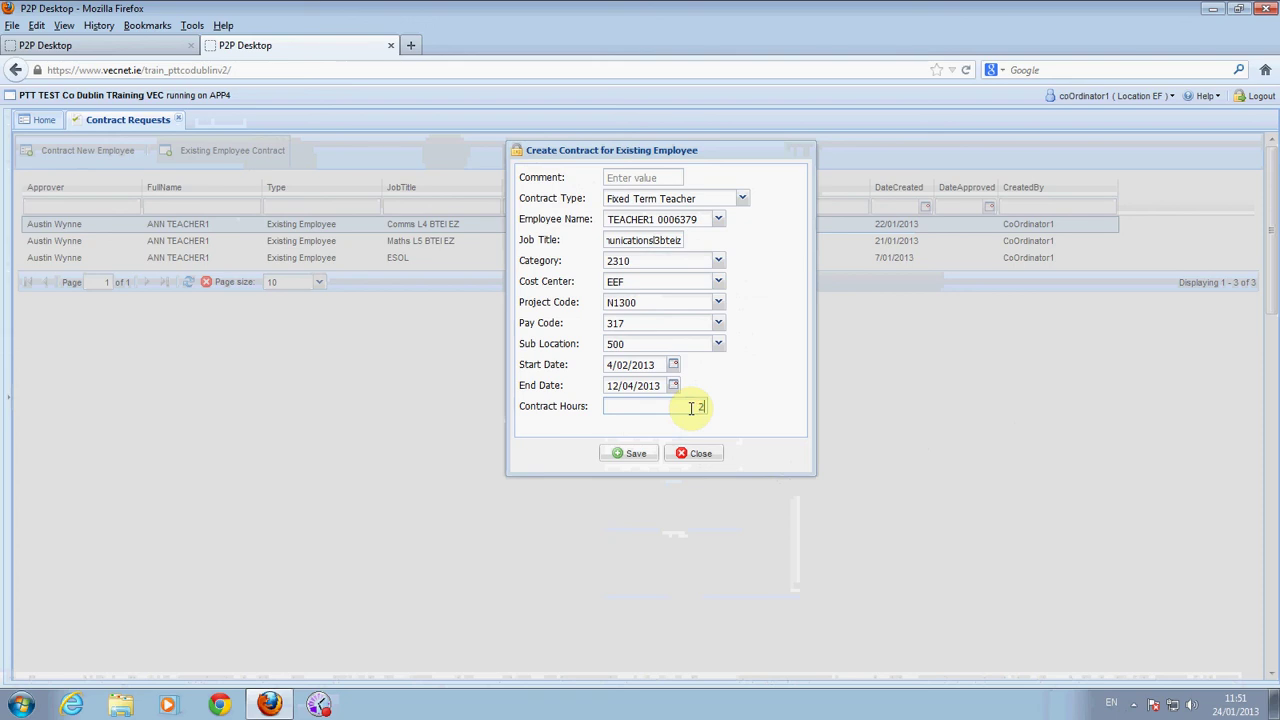
pyautogui.write('0')
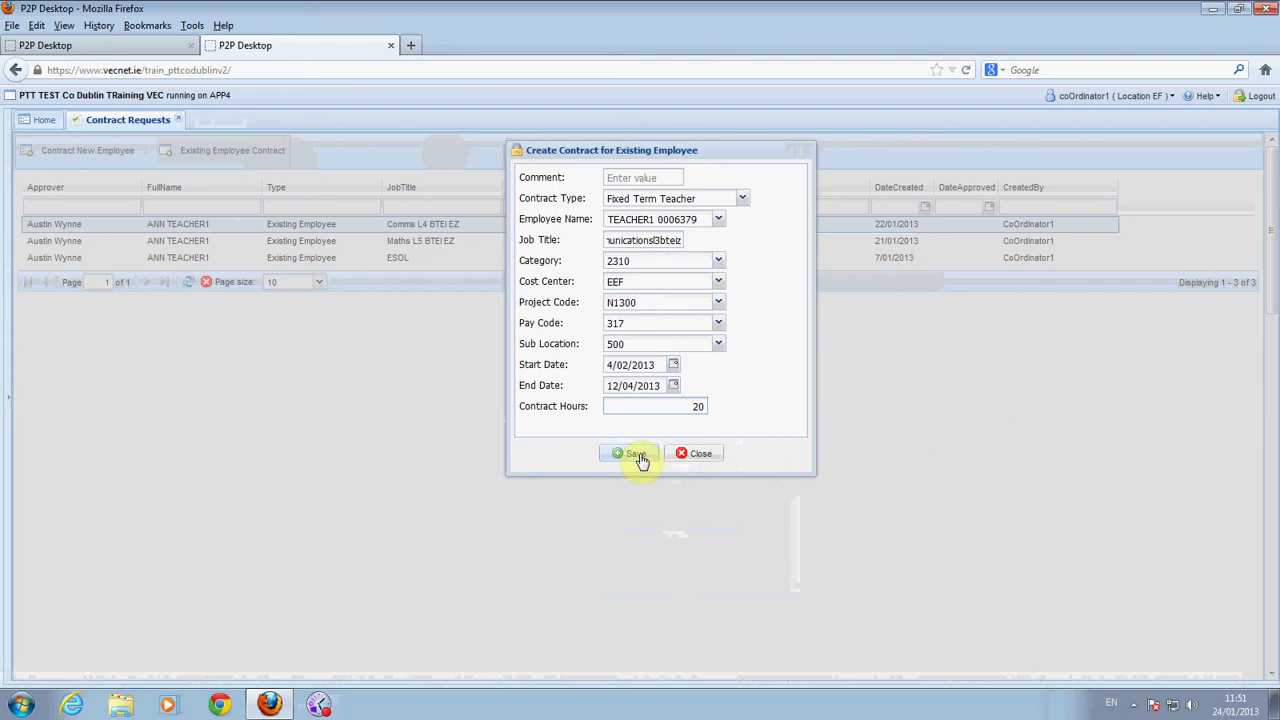
pyautogui.click(637, 455)
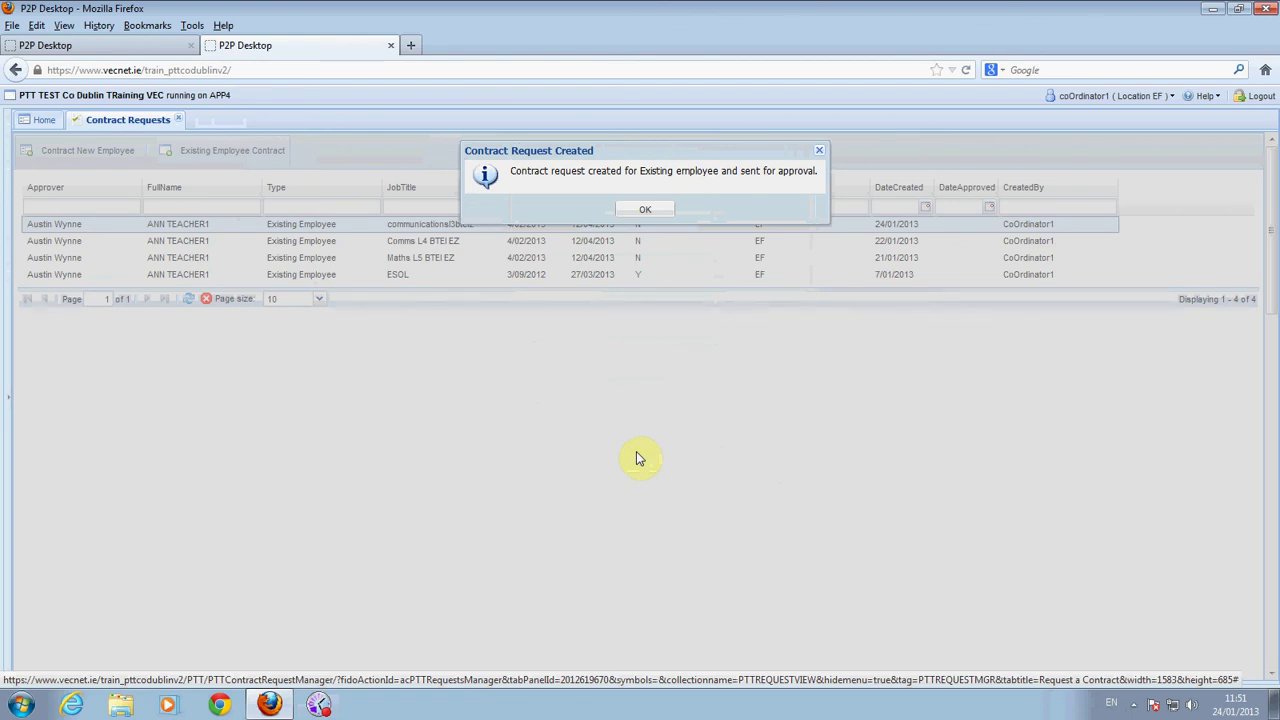
pyautogui.click(646, 212)
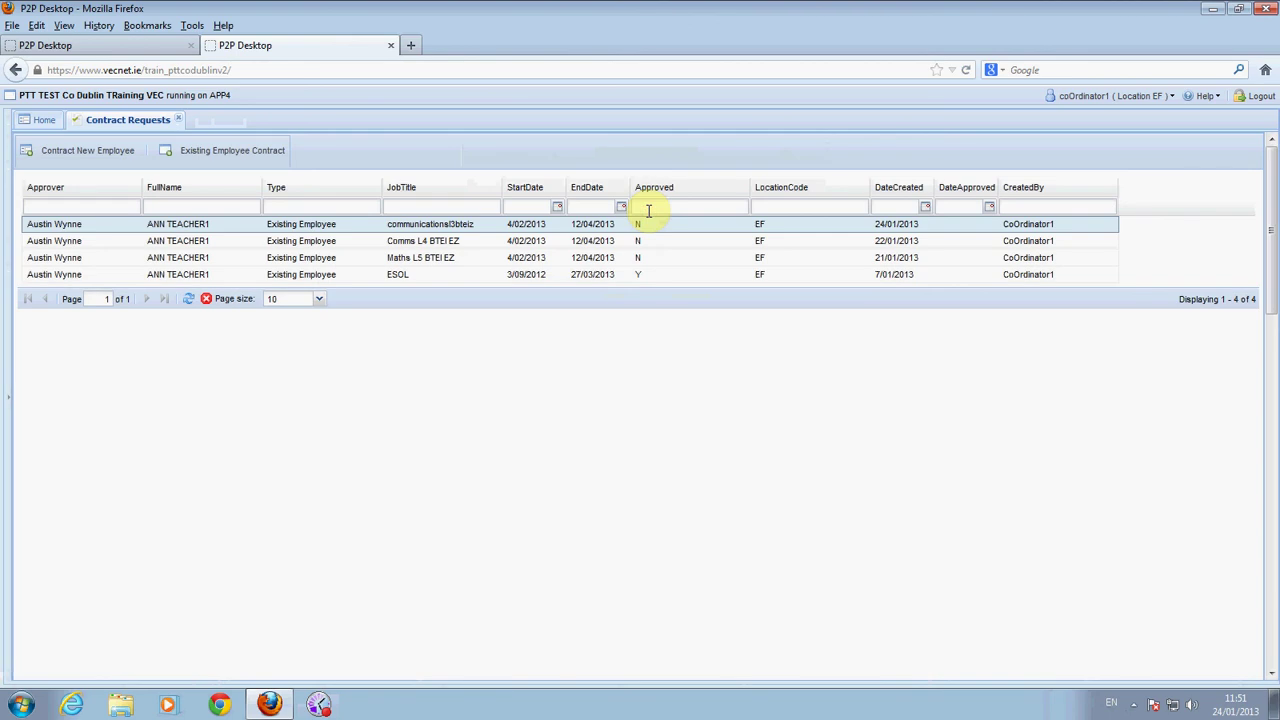